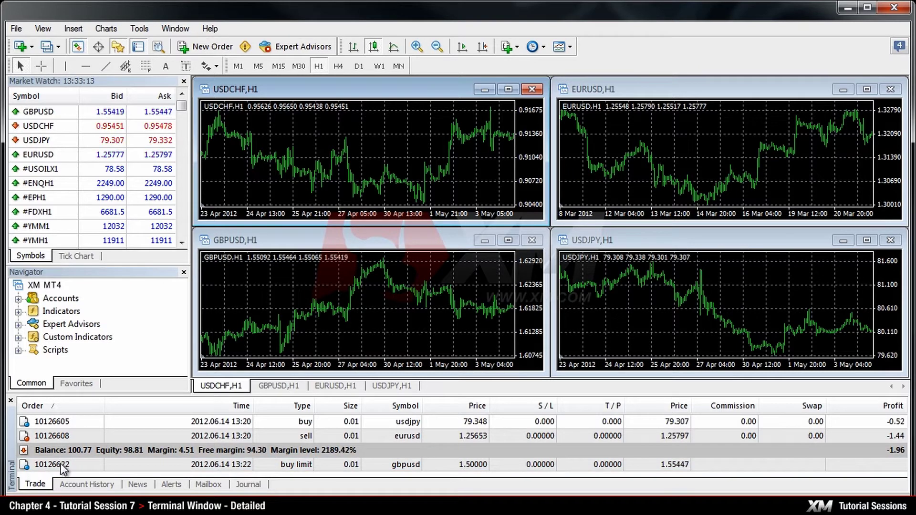
- Show the open orders' profits in points
{"action": "right_click", "coordinate": [127, 436]}
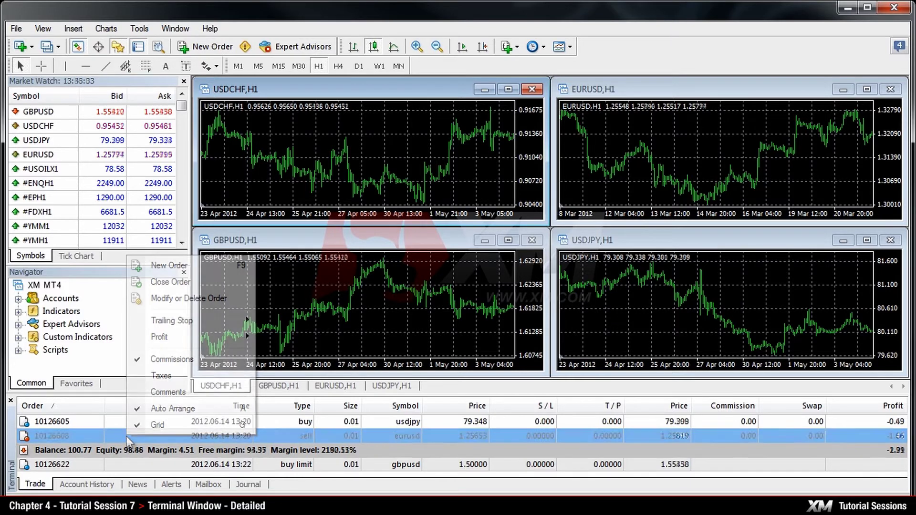
{"action": "right_click", "coordinate": [119, 423]}
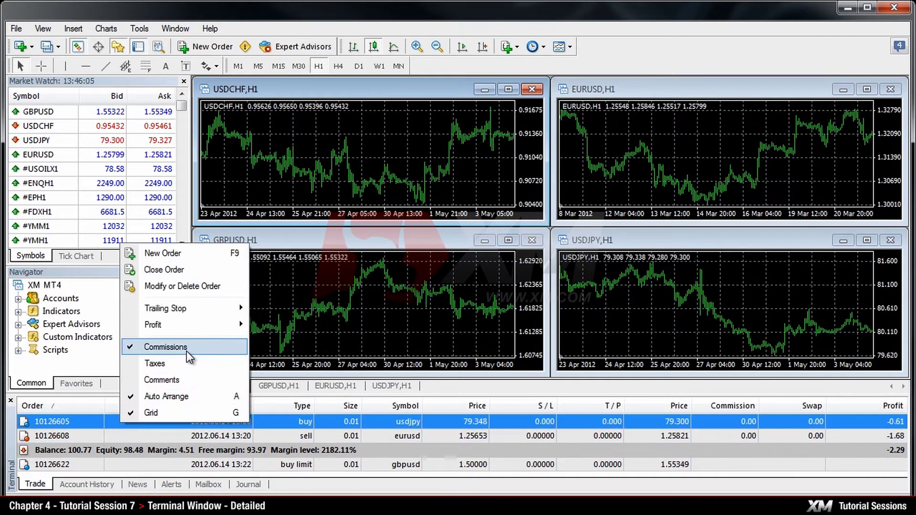
{"action": "mouse_move", "coordinate": [205, 327]}
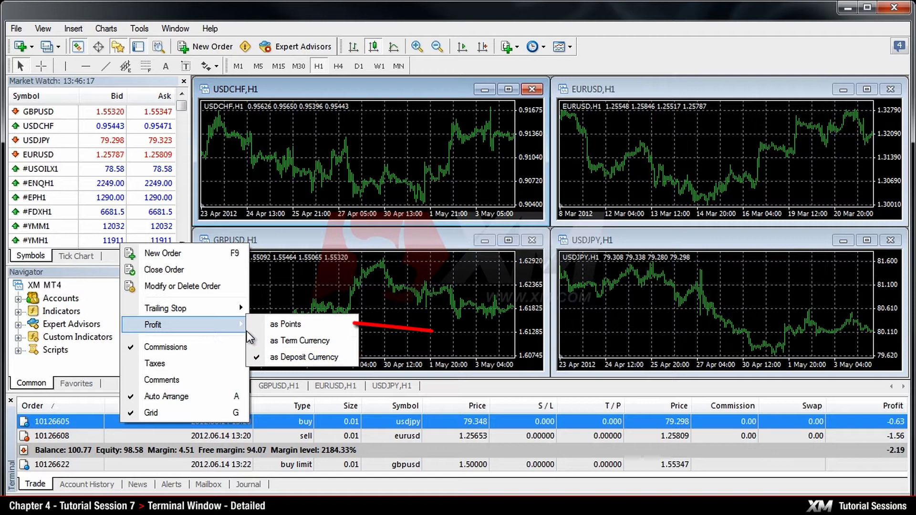
{"action": "left_click", "coordinate": [260, 325]}
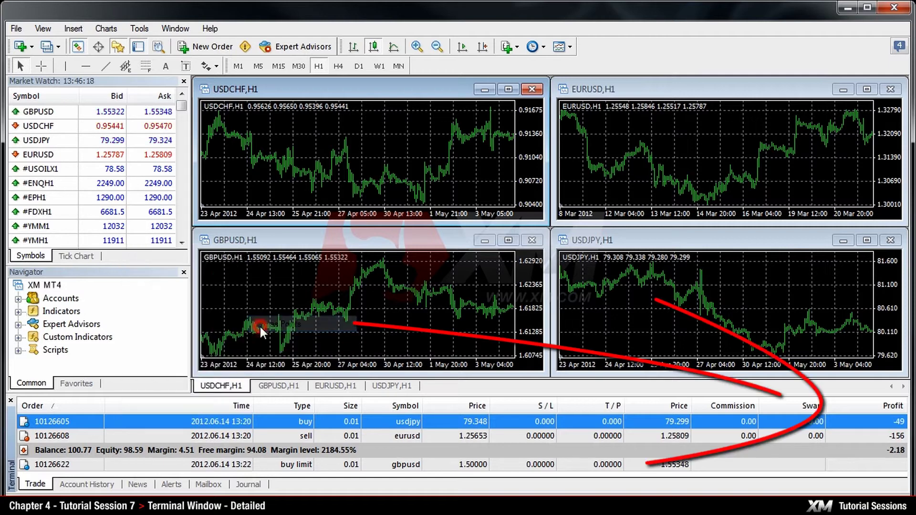
- Switch order profits to the term currency, then back to the deposit currency
{"action": "right_click", "coordinate": [145, 419]}
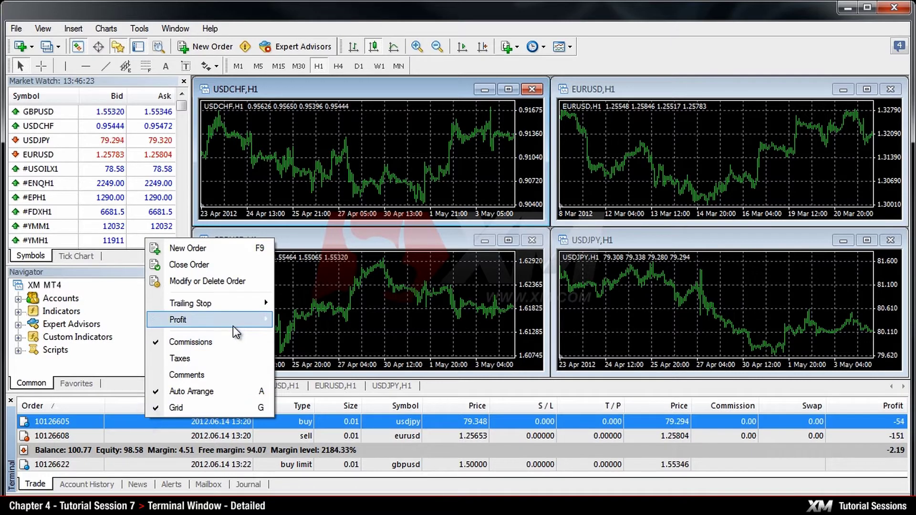
{"action": "mouse_move", "coordinate": [233, 320]}
{"action": "left_click", "coordinate": [278, 334]}
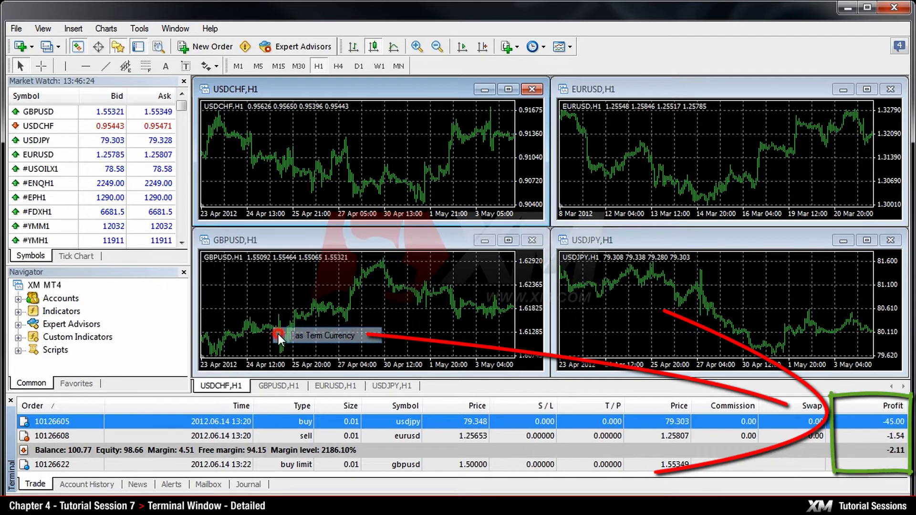
{"action": "right_click", "coordinate": [137, 424]}
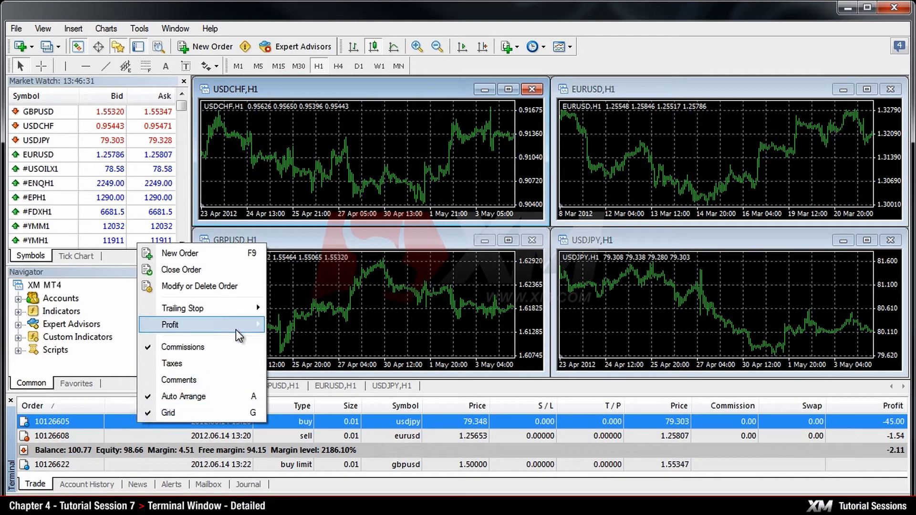
{"action": "mouse_move", "coordinate": [237, 330]}
{"action": "left_click", "coordinate": [279, 355]}
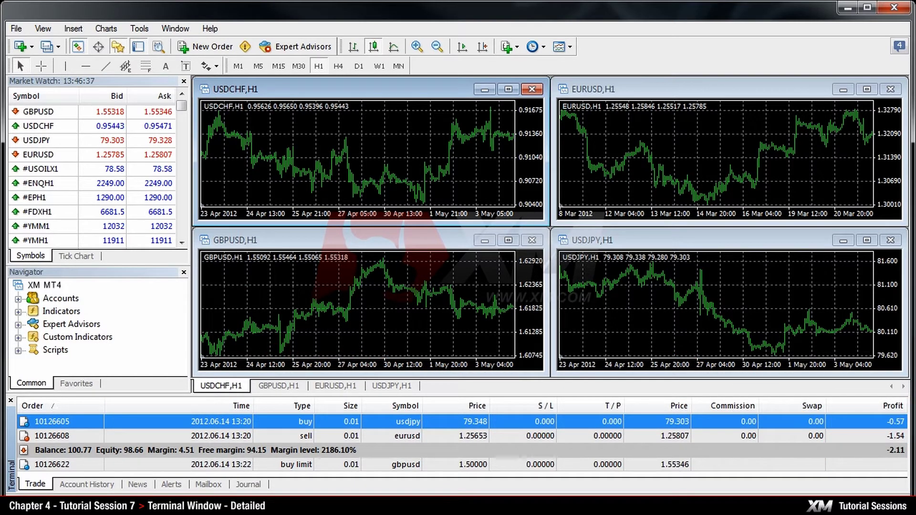
- Add Taxes and Comment columns to the open-orders table
{"action": "right_click", "coordinate": [128, 419]}
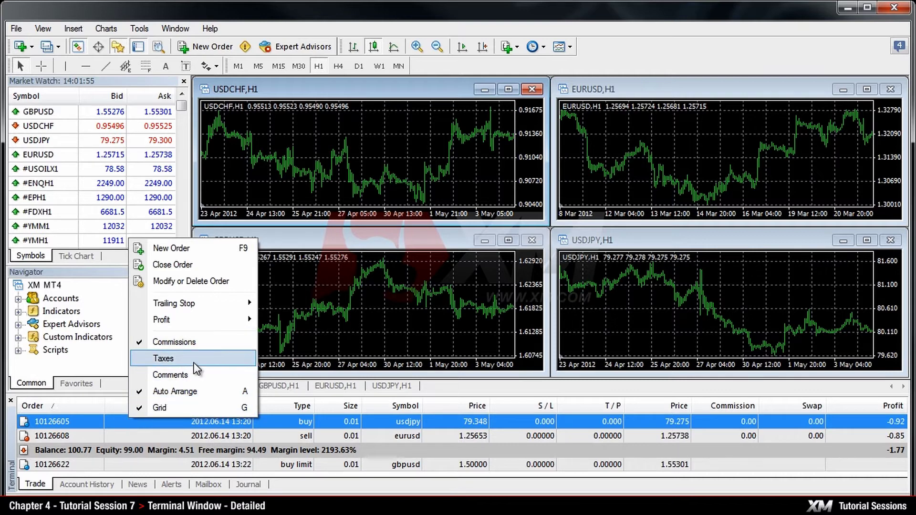
{"action": "left_click", "coordinate": [193, 361]}
{"action": "right_click", "coordinate": [141, 422]}
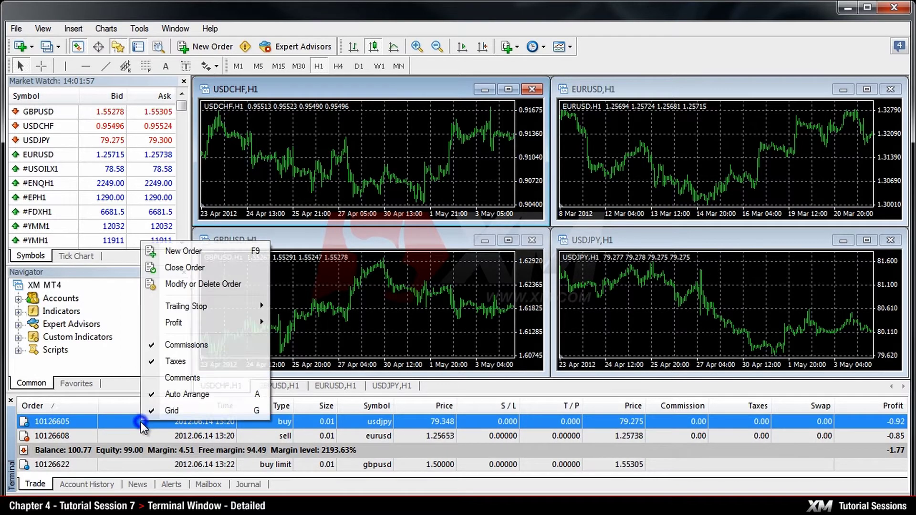
{"action": "left_click", "coordinate": [193, 380]}
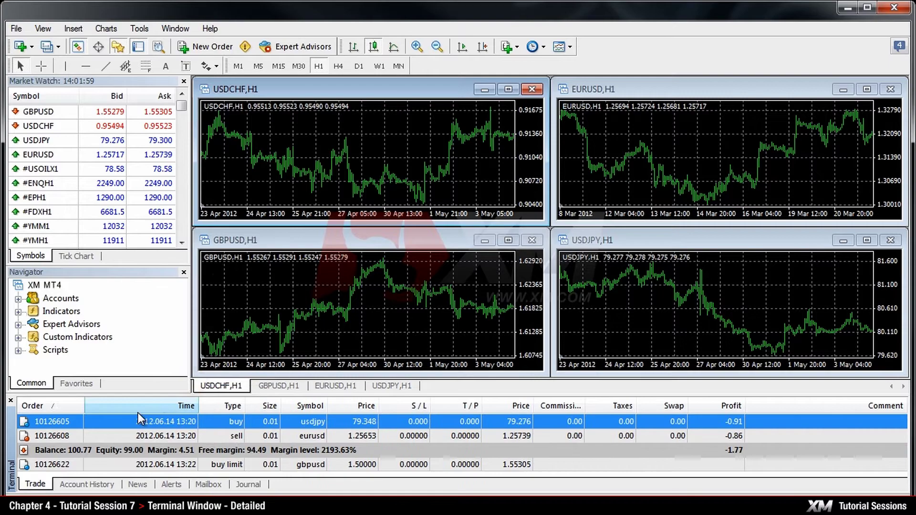
{"action": "right_click", "coordinate": [125, 419]}
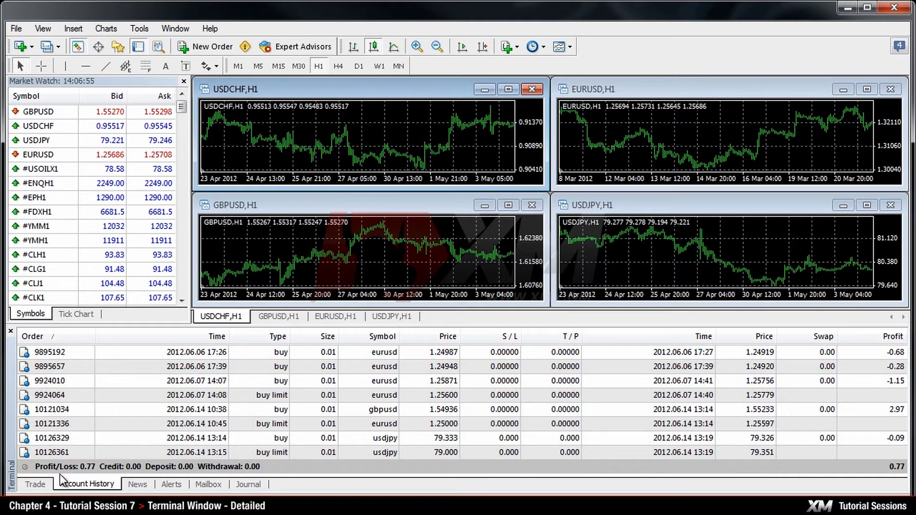
- Bring up the context options for the Account History list
{"action": "right_click", "coordinate": [99, 468]}
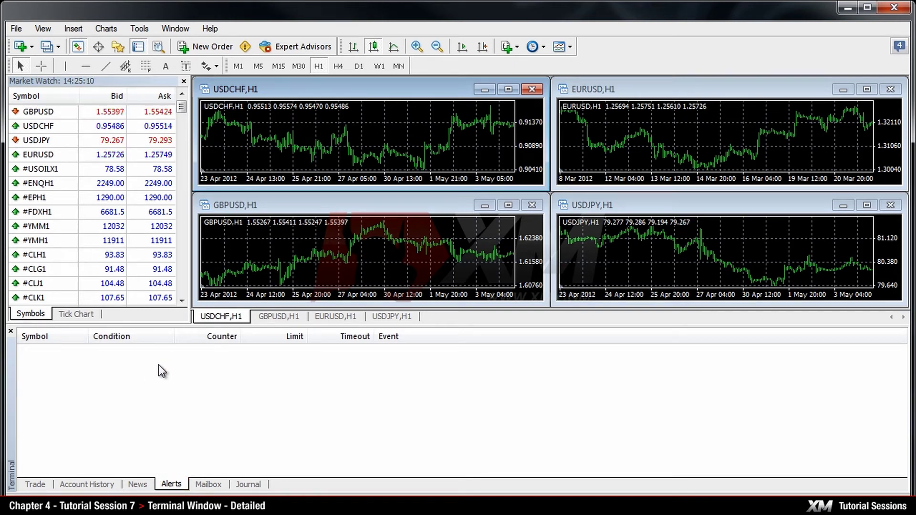
- Start a new alert with Sound action, GBPUSD symbol and Bid < condition
{"action": "right_click", "coordinate": [168, 358]}
{"action": "left_click", "coordinate": [241, 370]}
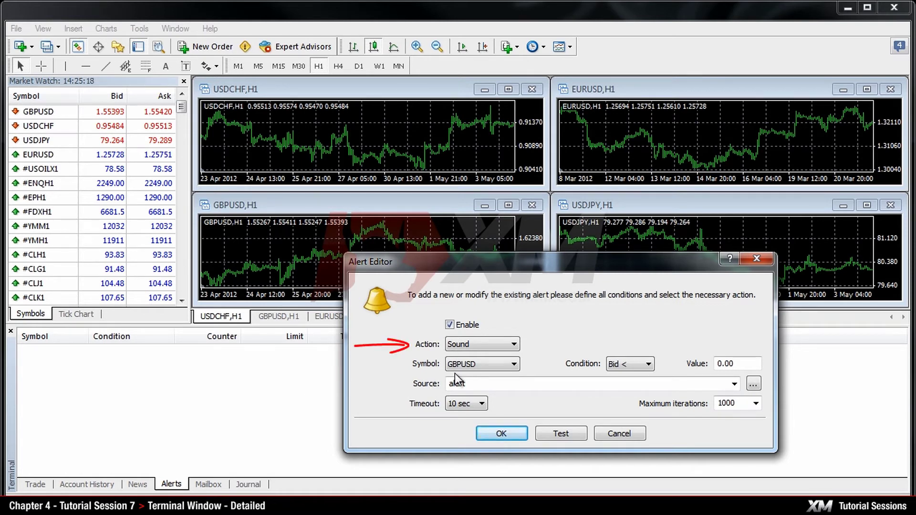
{"action": "left_click", "coordinate": [514, 345]}
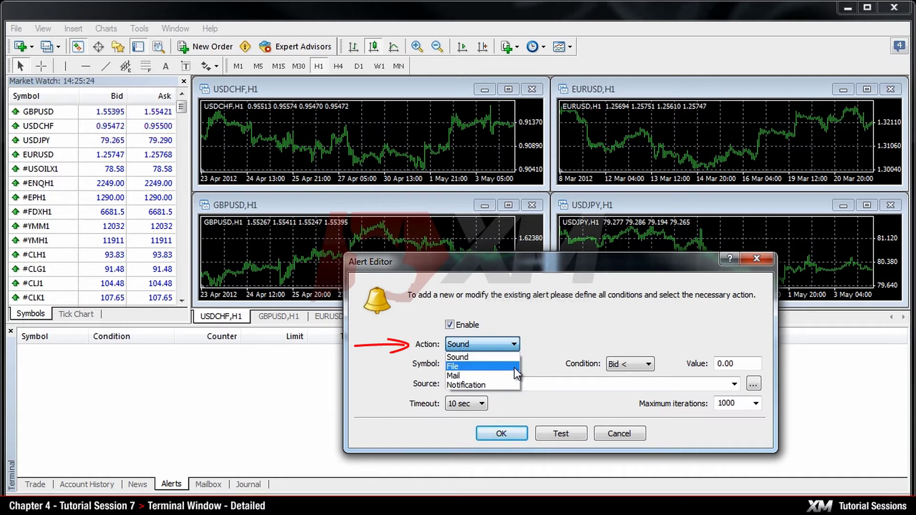
{"action": "left_click", "coordinate": [514, 344]}
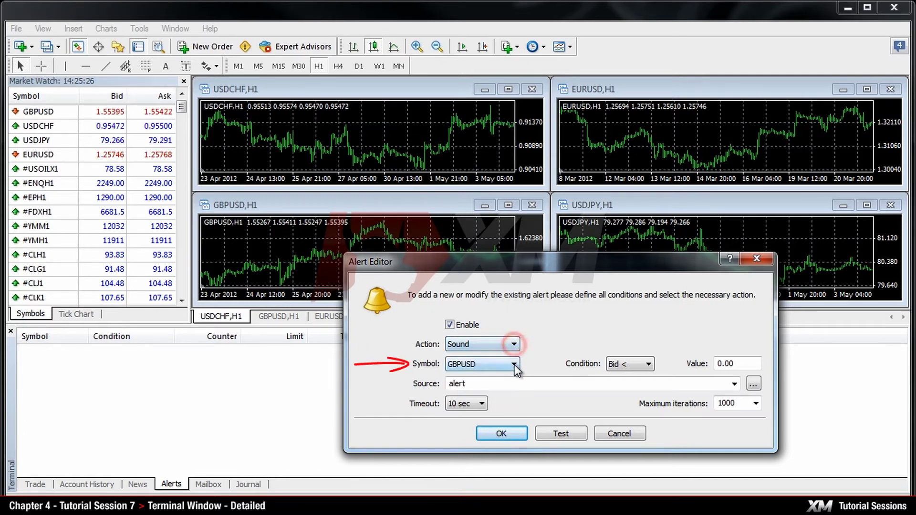
{"action": "left_click", "coordinate": [514, 364]}
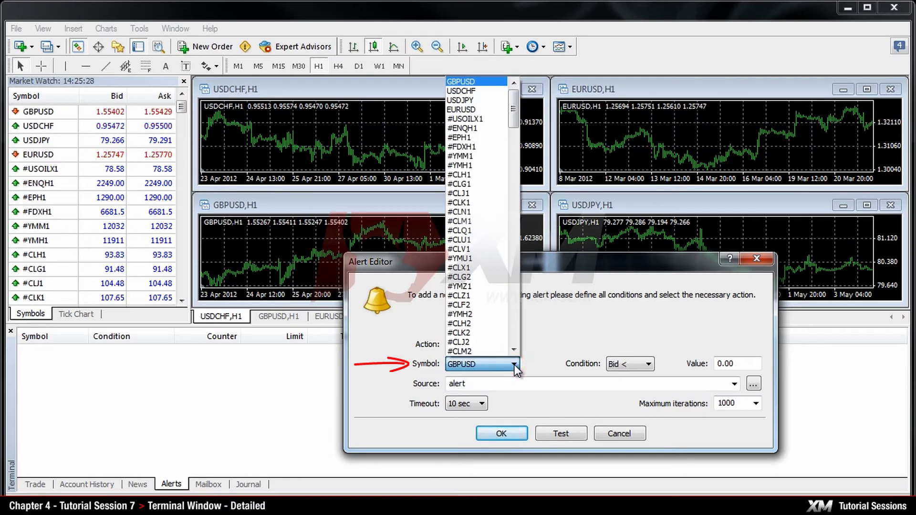
{"action": "left_click", "coordinate": [514, 364]}
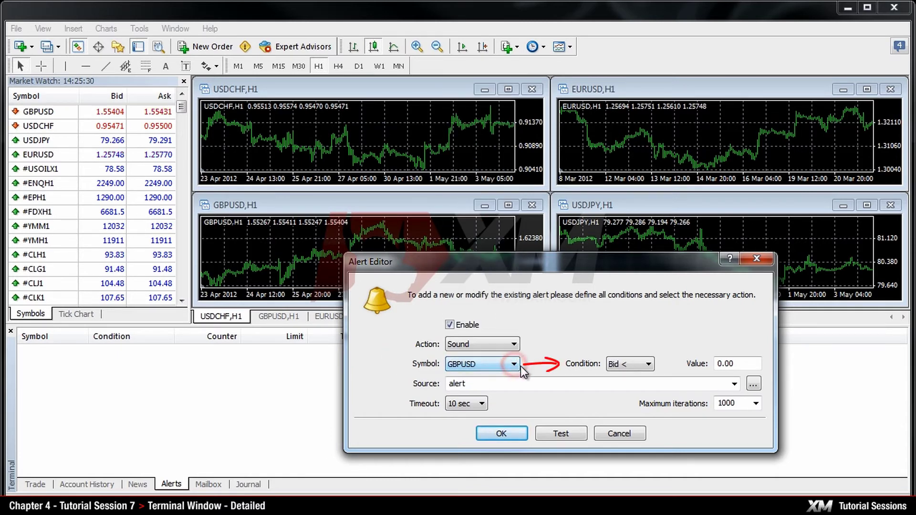
{"action": "left_click", "coordinate": [646, 365]}
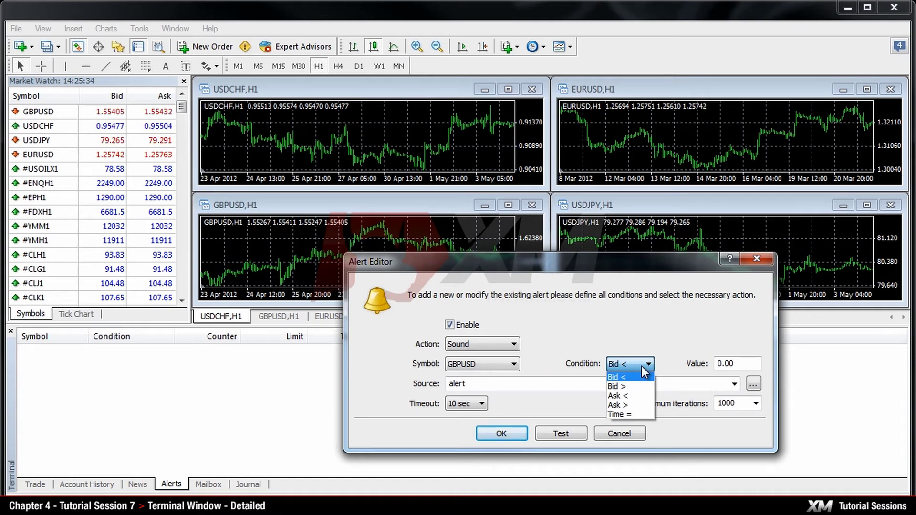
{"action": "left_click", "coordinate": [641, 365]}
- Set the alert value to 1, keeping source alert, 10 sec timeout and 1000 iterations
{"action": "double_click", "coordinate": [718, 363]}
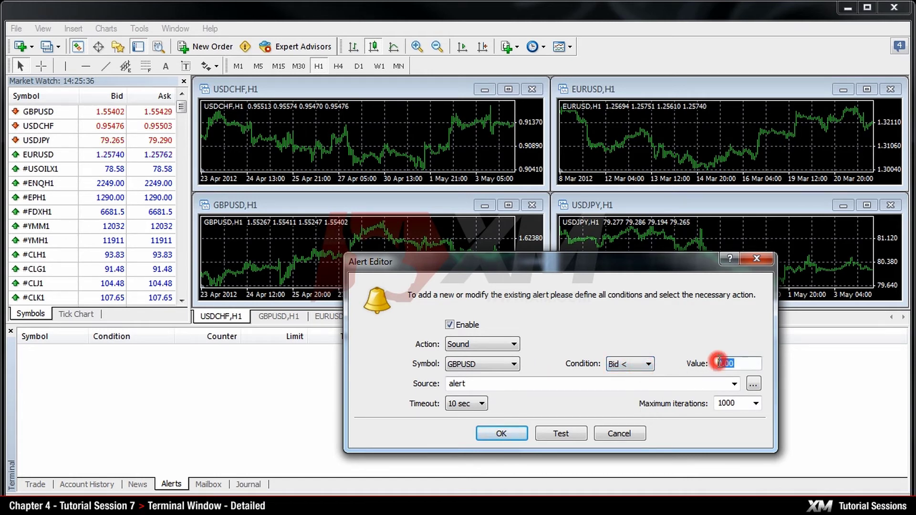
{"action": "type", "text": "1"}
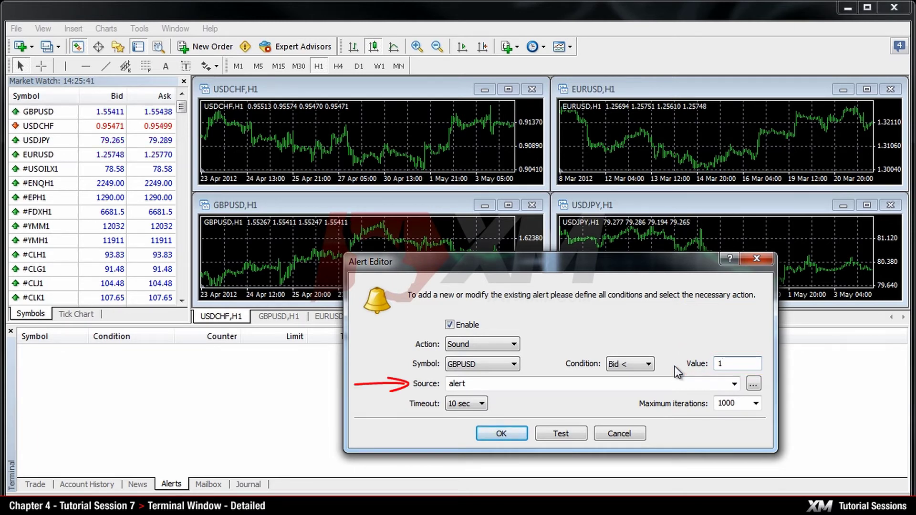
{"action": "left_click", "coordinate": [733, 384]}
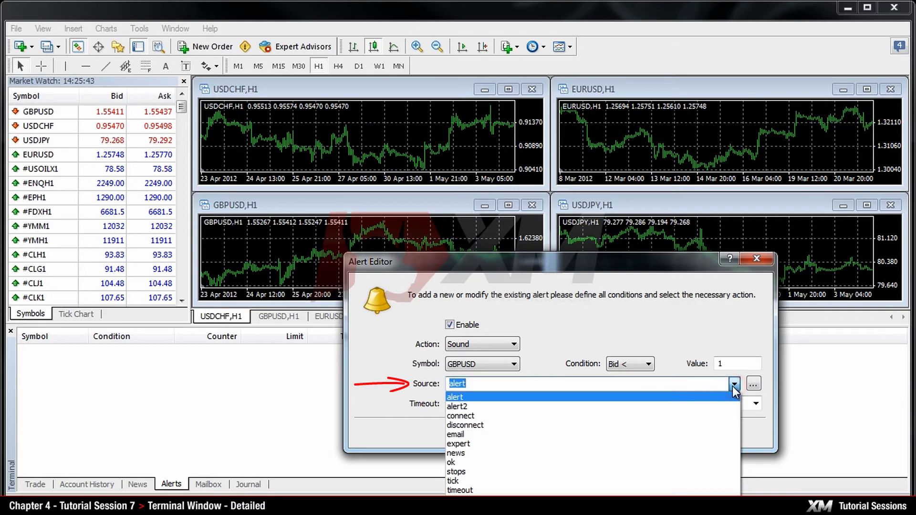
{"action": "left_click", "coordinate": [733, 384]}
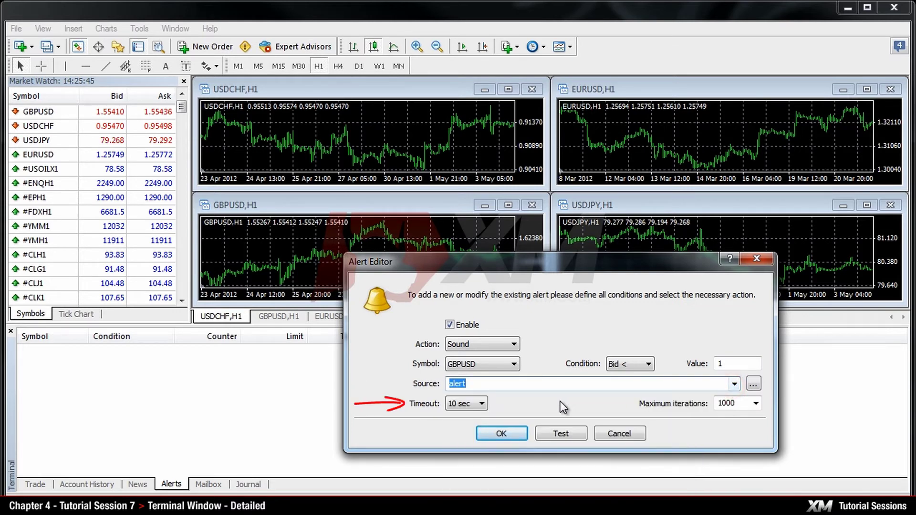
{"action": "left_click", "coordinate": [485, 404]}
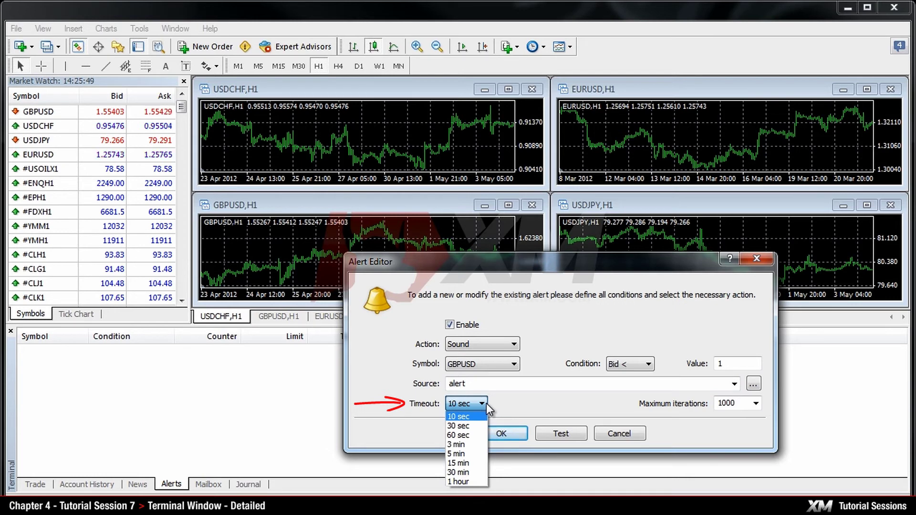
{"action": "left_click", "coordinate": [486, 403]}
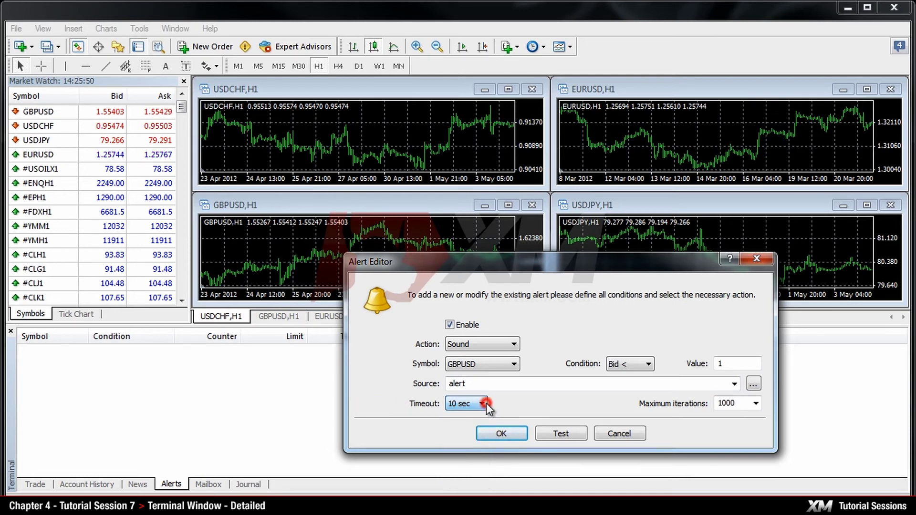
{"action": "left_click", "coordinate": [755, 405]}
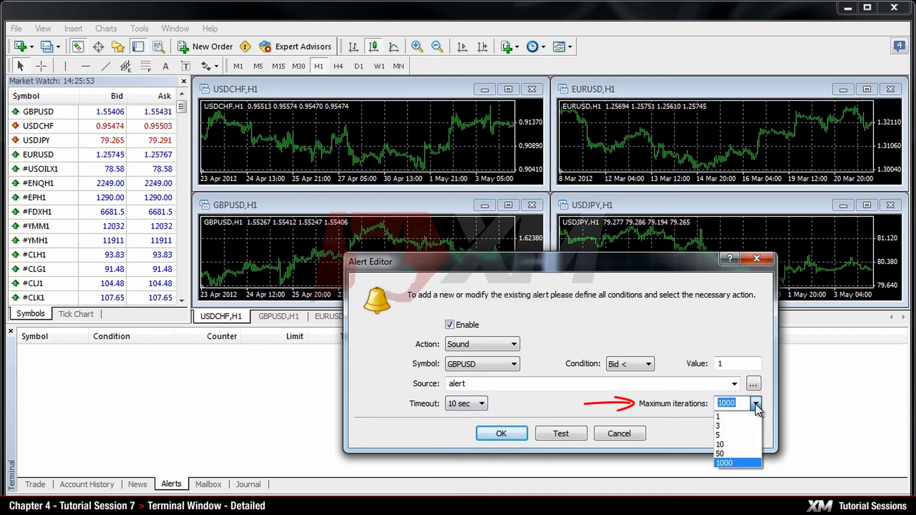
{"action": "left_click", "coordinate": [755, 405]}
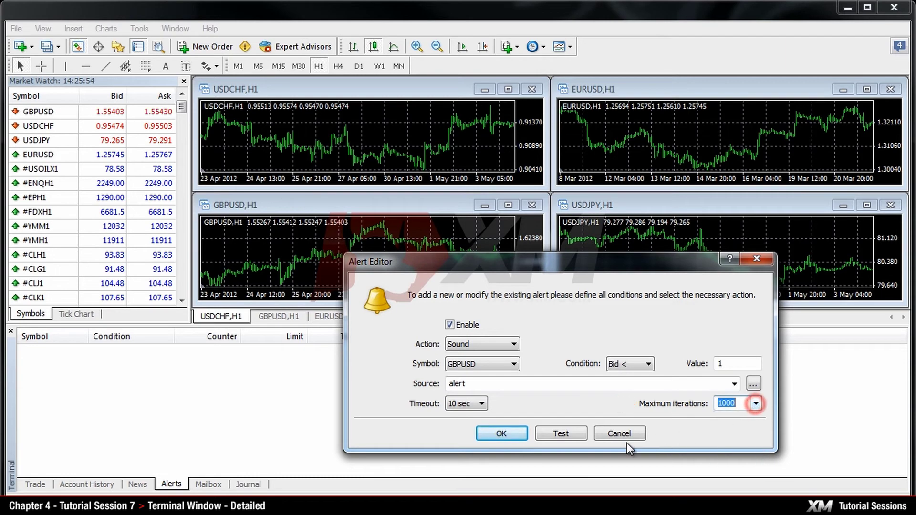
- Save the GBPUSD alert, then open the logs folder from a Journal entry
{"action": "left_click", "coordinate": [481, 438]}
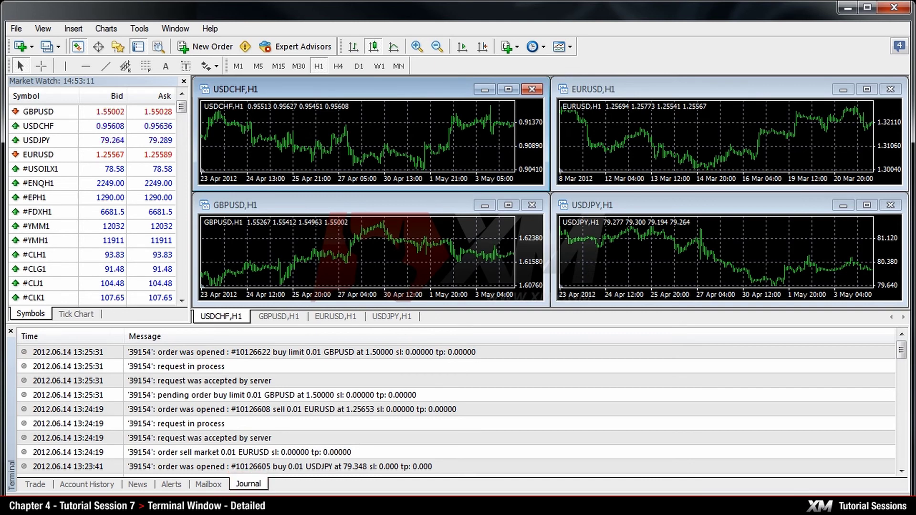
{"action": "right_click", "coordinate": [527, 360]}
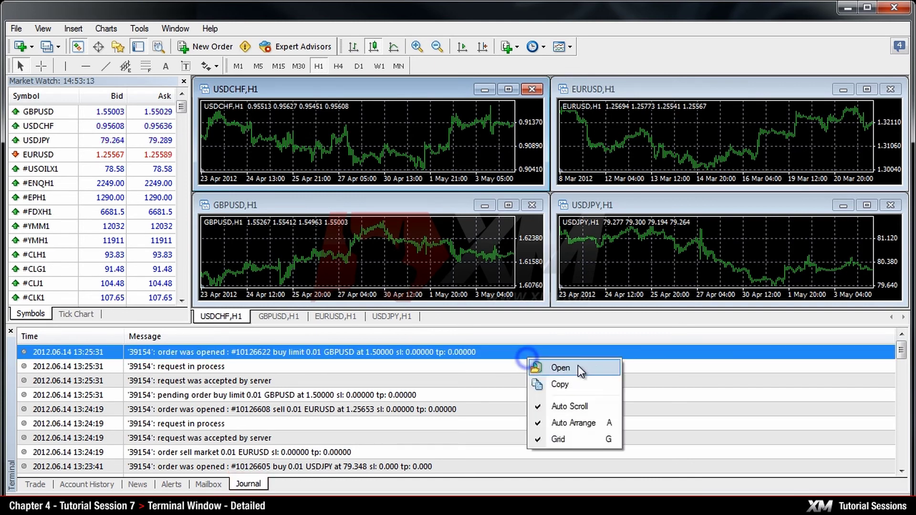
{"action": "left_click", "coordinate": [600, 367]}
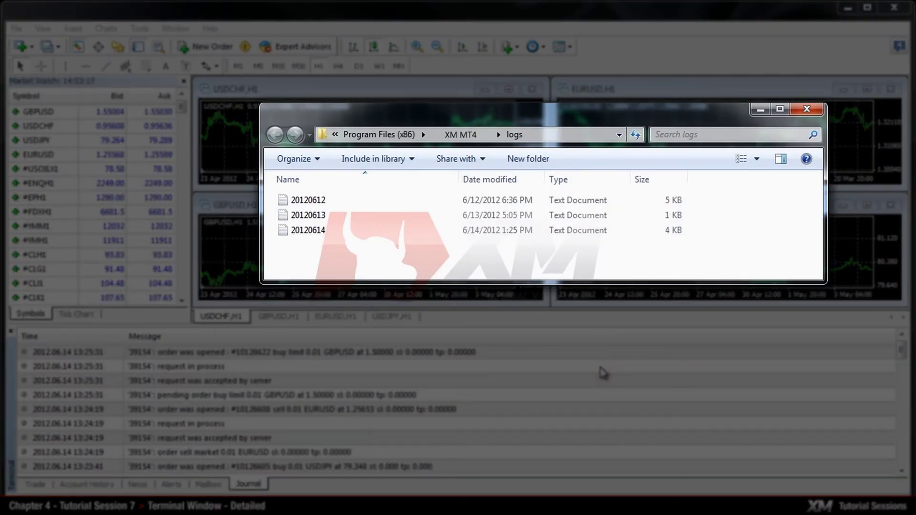
- Close the logs folder and show the Open/Copy menu for the first Journal entry
{"action": "left_click", "coordinate": [806, 109]}
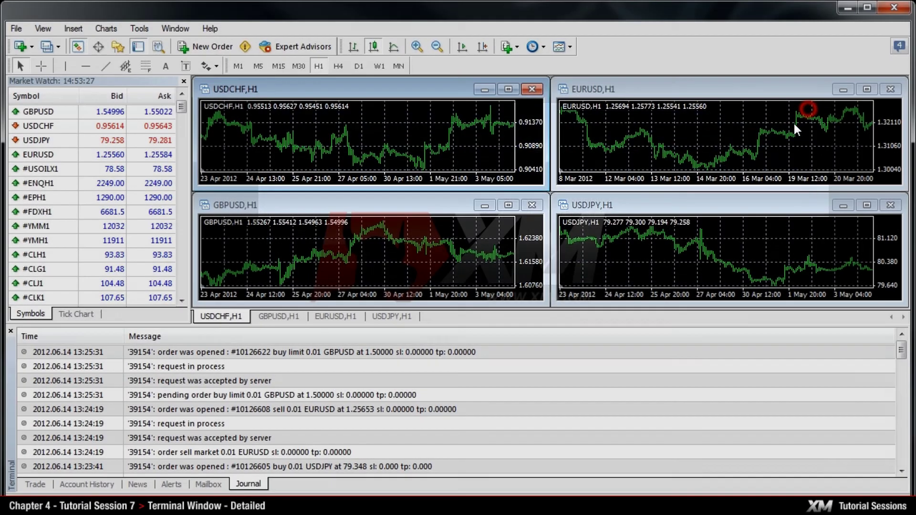
{"action": "right_click", "coordinate": [566, 351]}
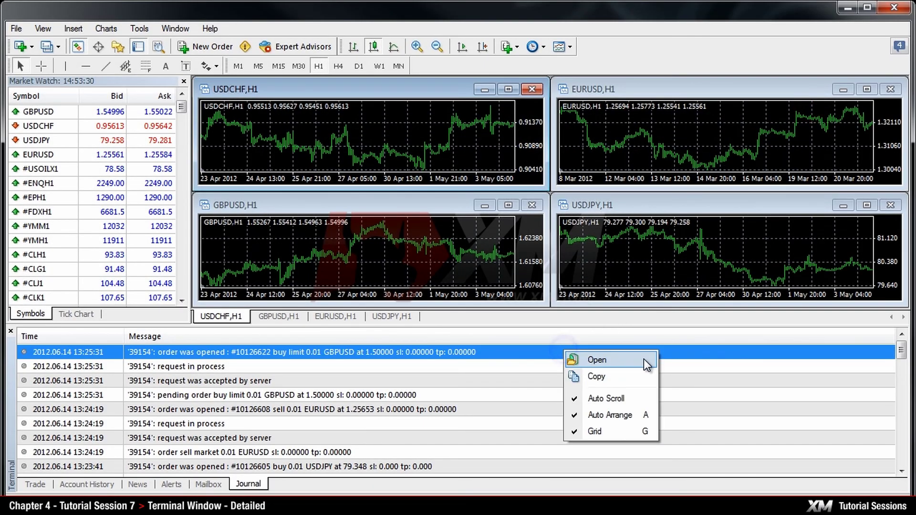